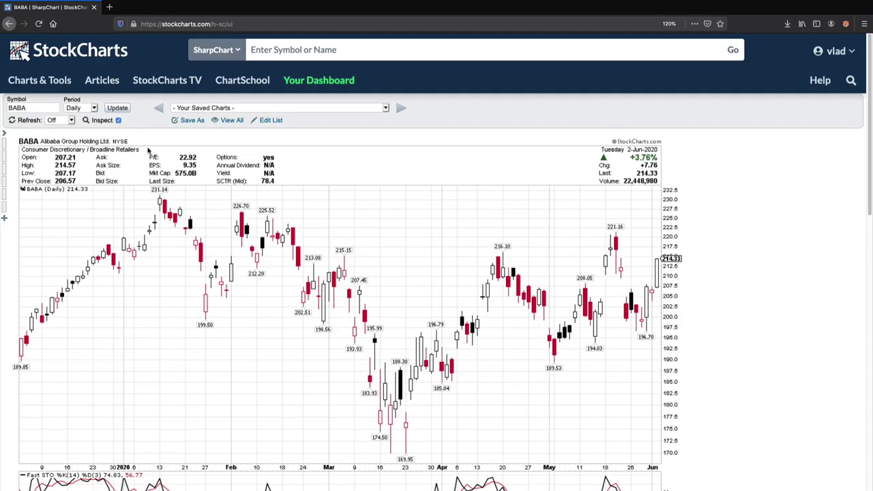
pyautogui.scroll(-3, 147, 149)
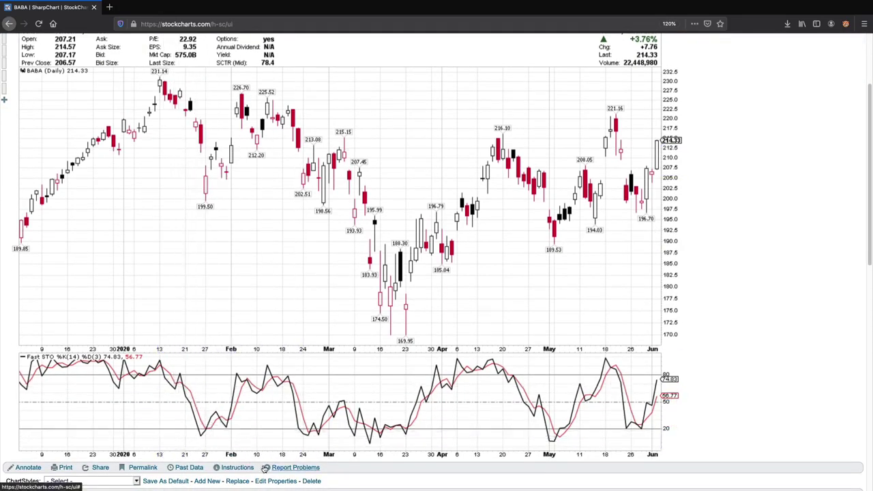
pyautogui.scroll(-5, 264, 467)
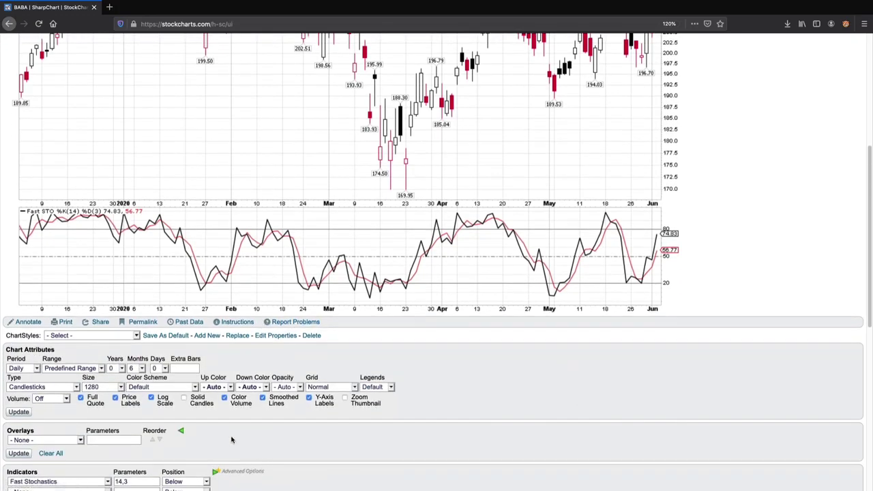
pyautogui.scroll(-1, 232, 442)
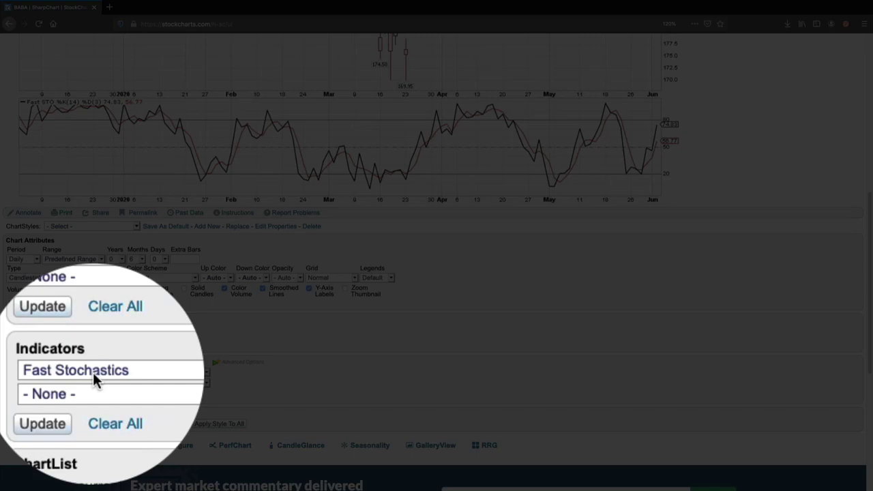
pyautogui.scroll(6, 42, 377)
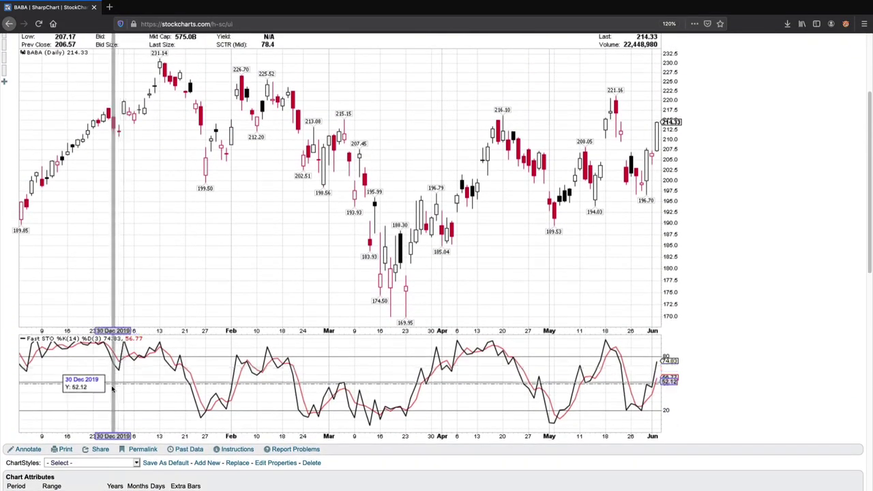
pyautogui.scroll(1, 124, 376)
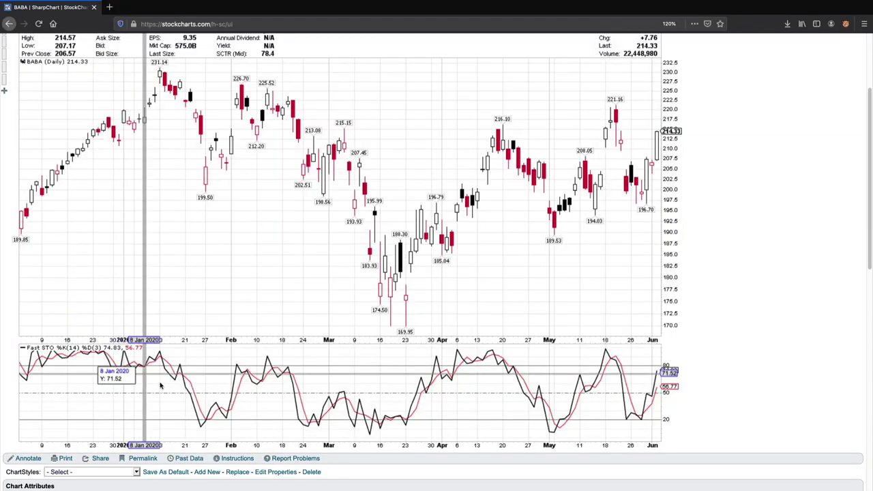
# - Draw a dotted trendline down from the 231.14 high on the BABA price chart
pyautogui.click(31, 460)
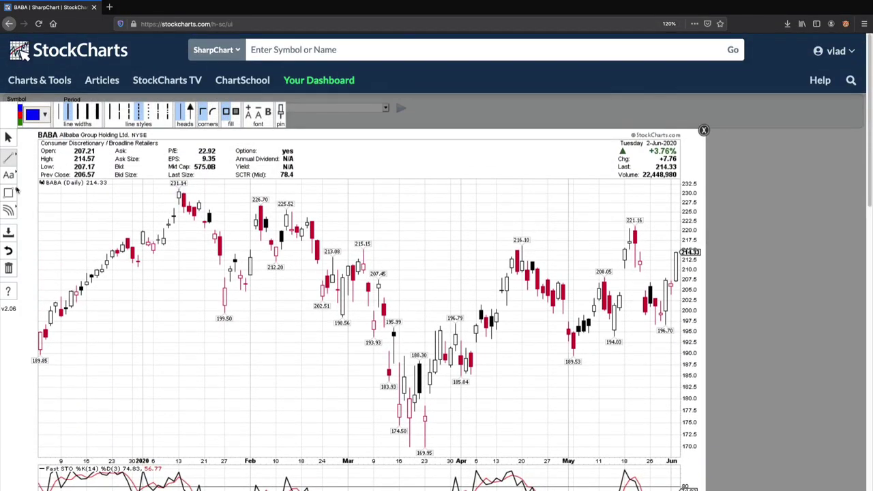
pyautogui.click(8, 157)
pyautogui.click(50, 164)
pyautogui.scroll(-2, 209, 285)
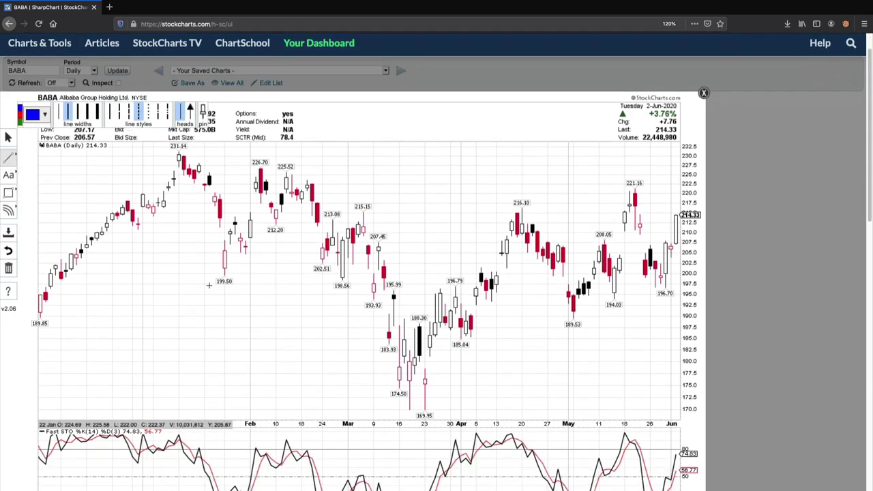
pyautogui.scroll(1, 209, 285)
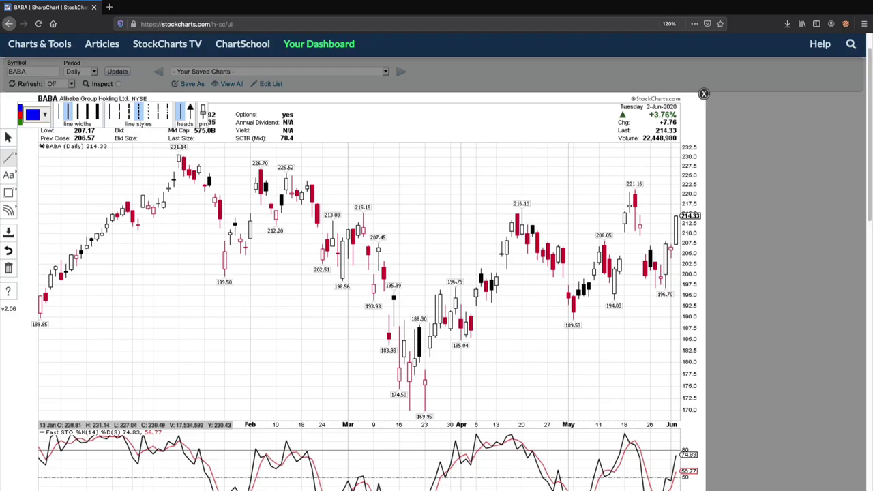
pyautogui.moveTo(178, 158); pyautogui.dragTo(204, 187)
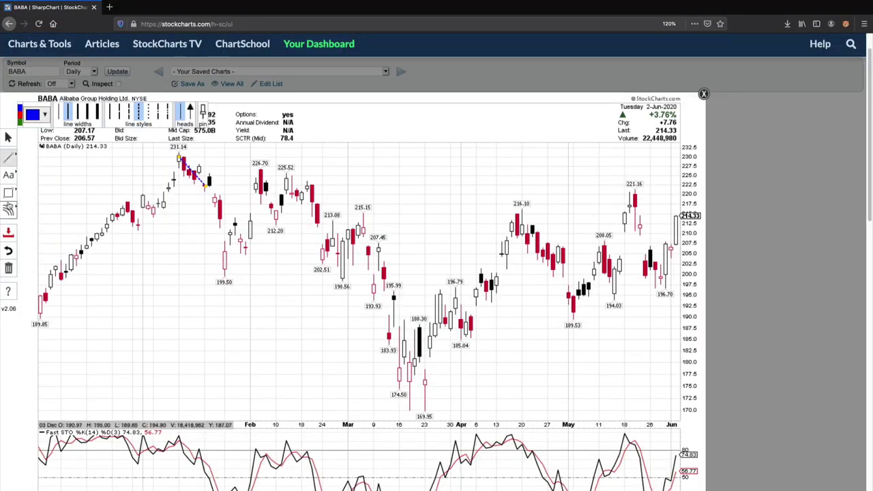
# - Draw blue boxes around the mid-January stochastic peak and the late-January stochastic trough
pyautogui.click(8, 193)
pyautogui.click(31, 190)
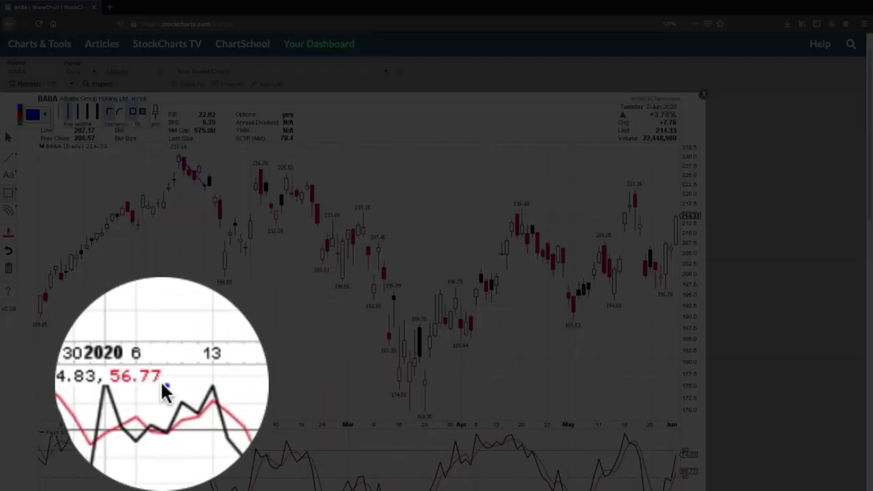
pyautogui.moveTo(164, 435); pyautogui.dragTo(193, 455)
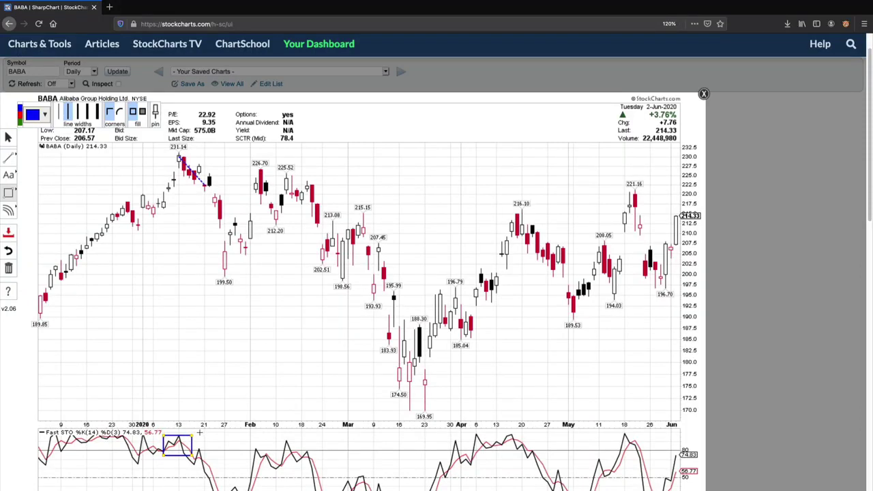
pyautogui.scroll(-2, 219, 427)
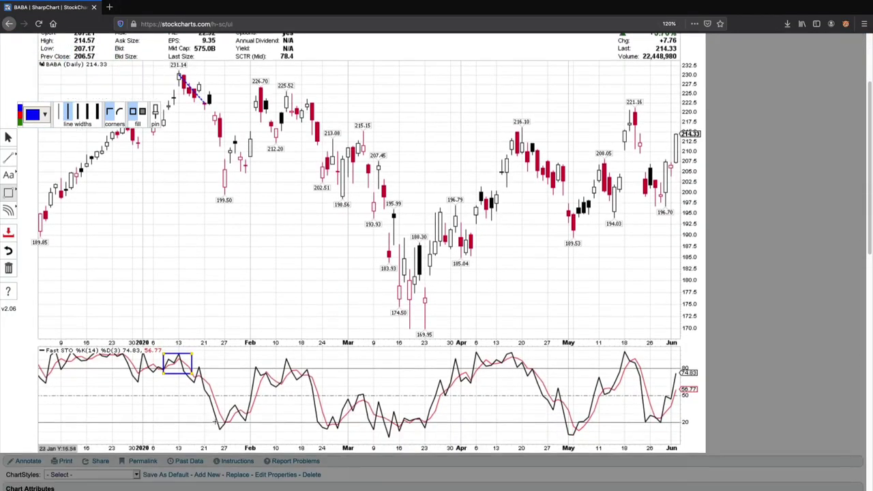
pyautogui.click(9, 193)
pyautogui.click(42, 192)
pyautogui.moveTo(214, 424); pyautogui.dragTo(240, 434)
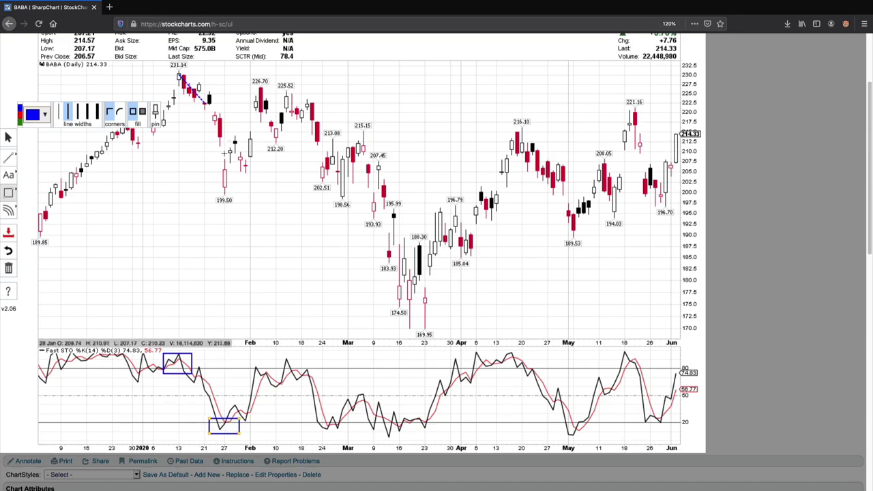
# - Draw a dotted trendline rising from the 199.50 low
pyautogui.click(7, 163)
pyautogui.click(44, 158)
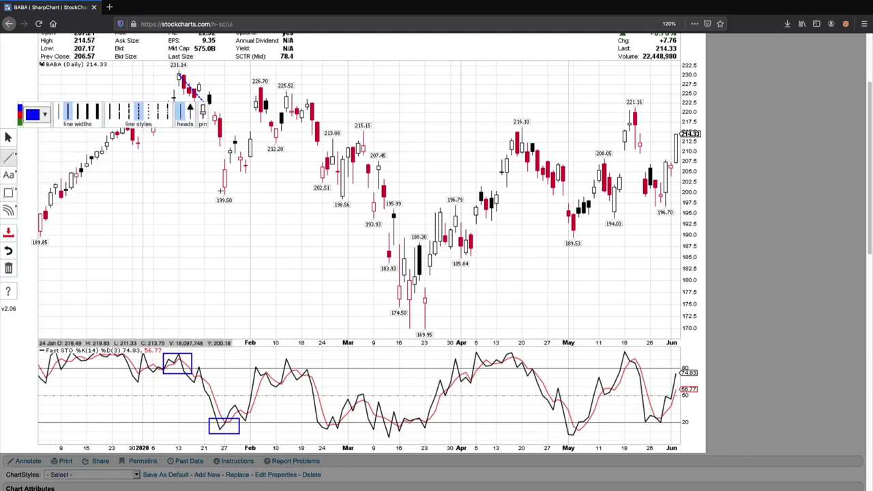
pyautogui.moveTo(220, 193); pyautogui.dragTo(251, 141)
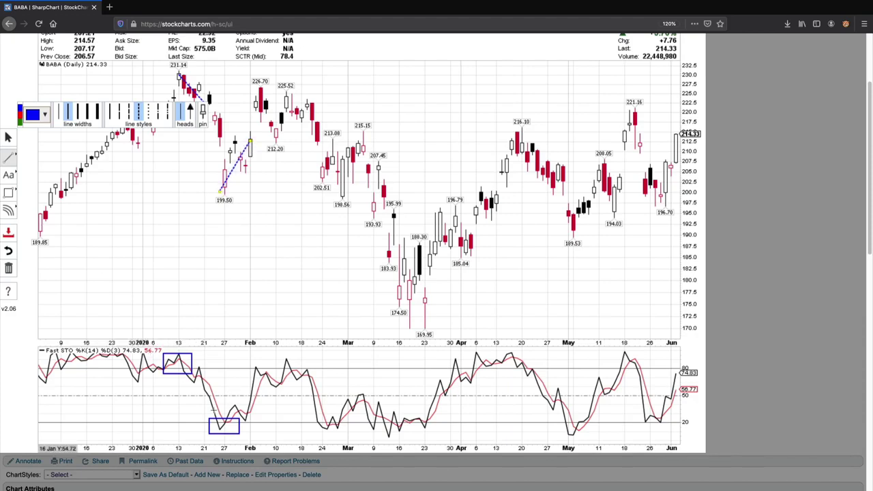
# - Draw a blue box around the early-February stochastic upturn
pyautogui.click(8, 193)
pyautogui.click(39, 194)
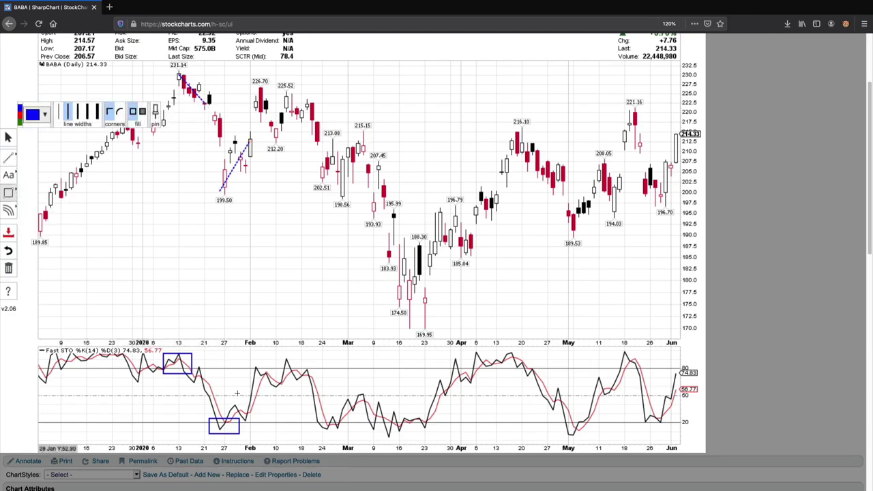
pyautogui.moveTo(231, 402); pyautogui.dragTo(256, 424)
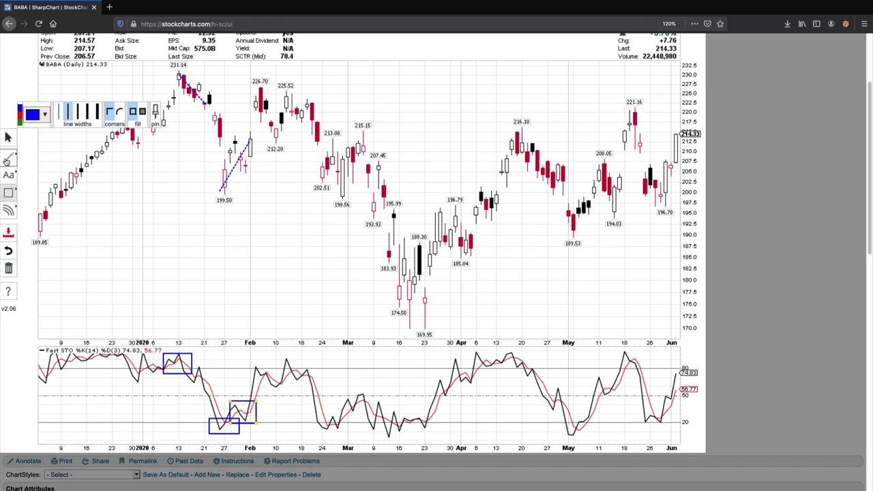
# - Extend the rising trendline up to the 226.70 high
pyautogui.click(8, 158)
pyautogui.click(32, 158)
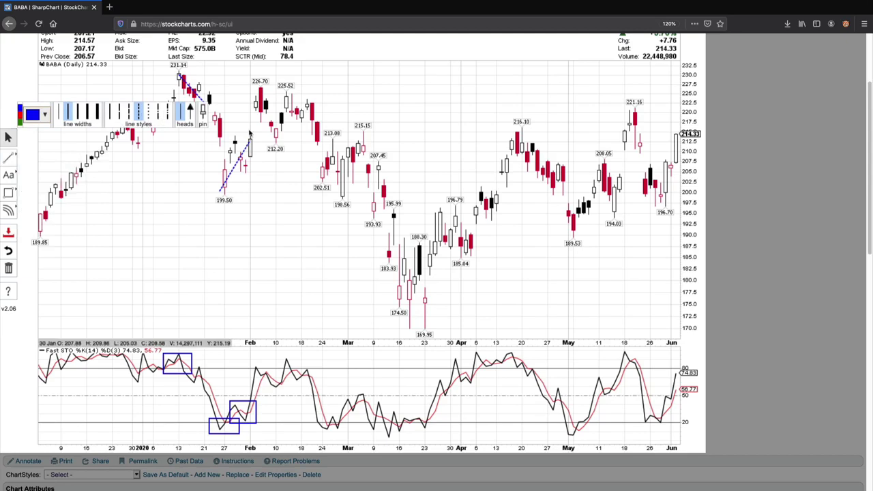
pyautogui.moveTo(245, 148); pyautogui.dragTo(261, 90)
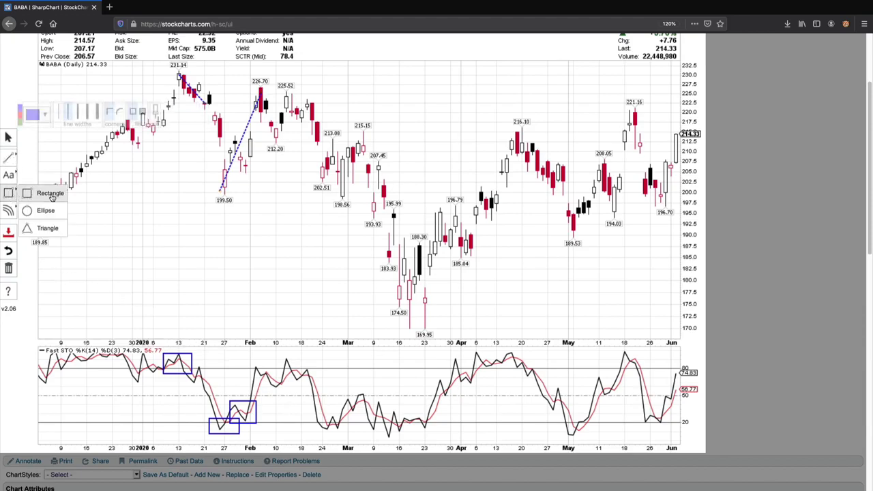
# - Box the mid-February stochastic peak and draw a trendline from 226.70 down to 212.20
pyautogui.click(9, 194)
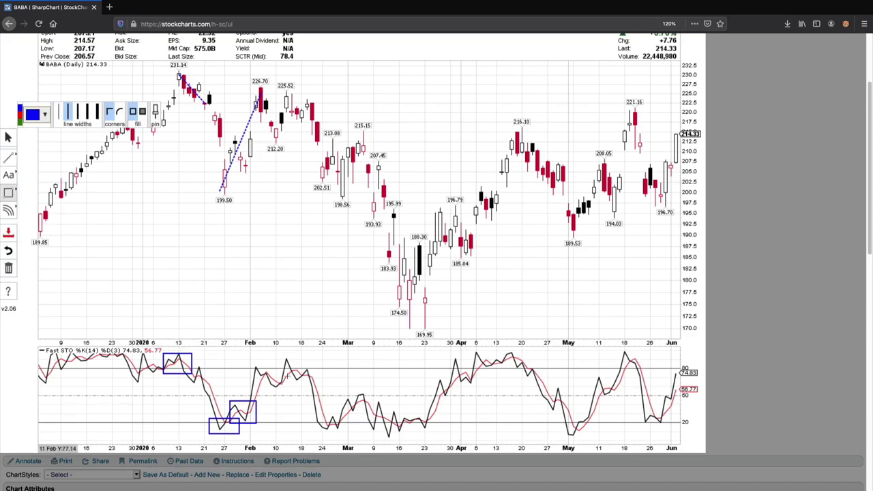
pyautogui.moveTo(280, 355); pyautogui.dragTo(296, 375)
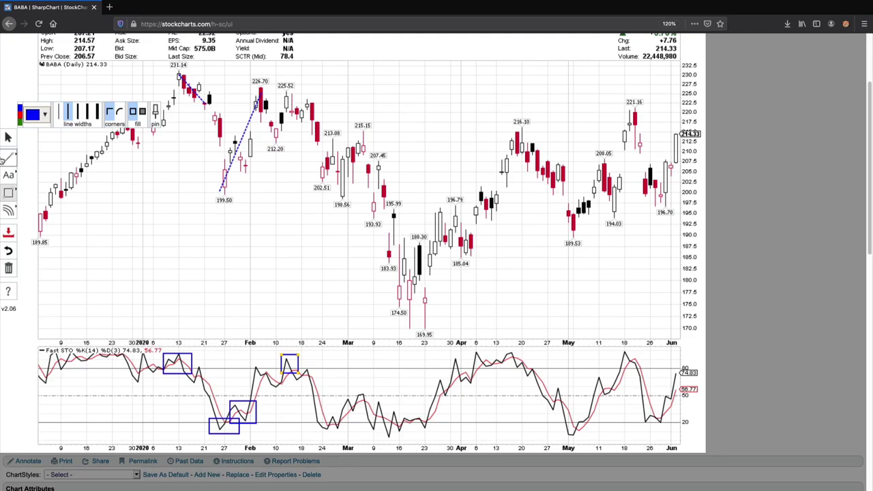
pyautogui.click(9, 156)
pyautogui.click(37, 157)
pyautogui.moveTo(275, 122); pyautogui.dragTo(281, 138)
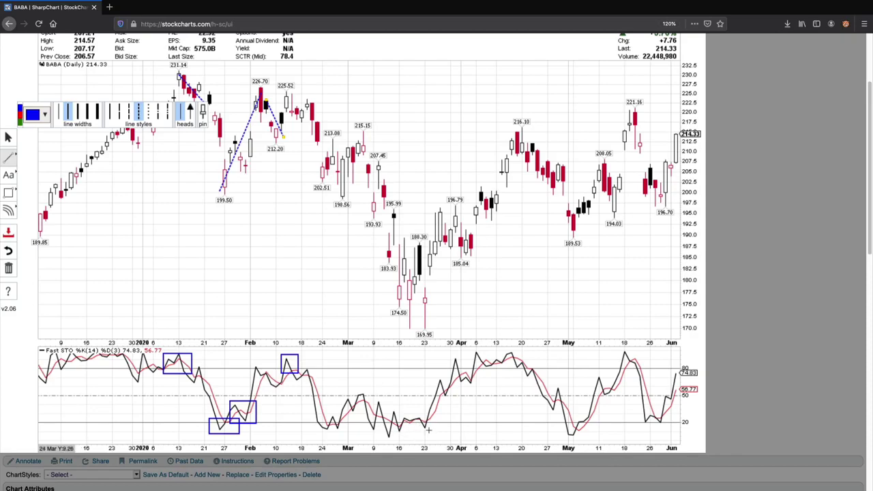
# - Box the late-March stochastic dip and draw a trendline from 169.95 up toward 196.79
pyautogui.click(8, 193)
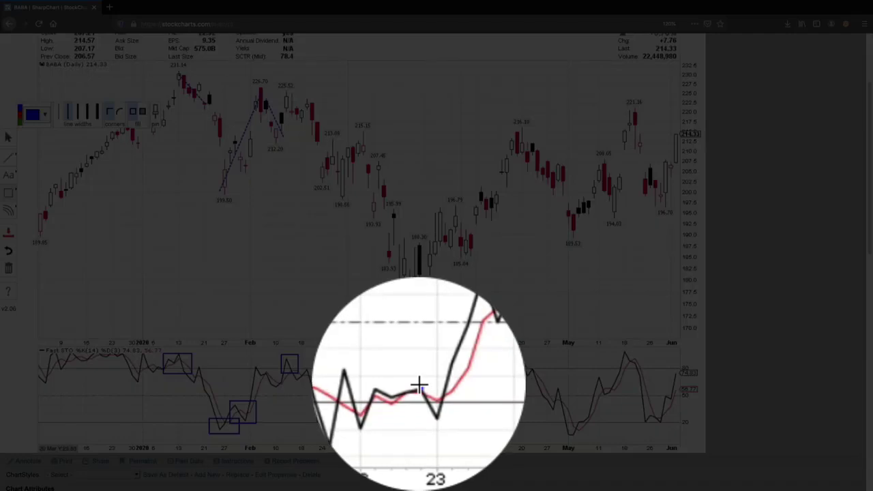
pyautogui.moveTo(419, 417); pyautogui.dragTo(438, 434)
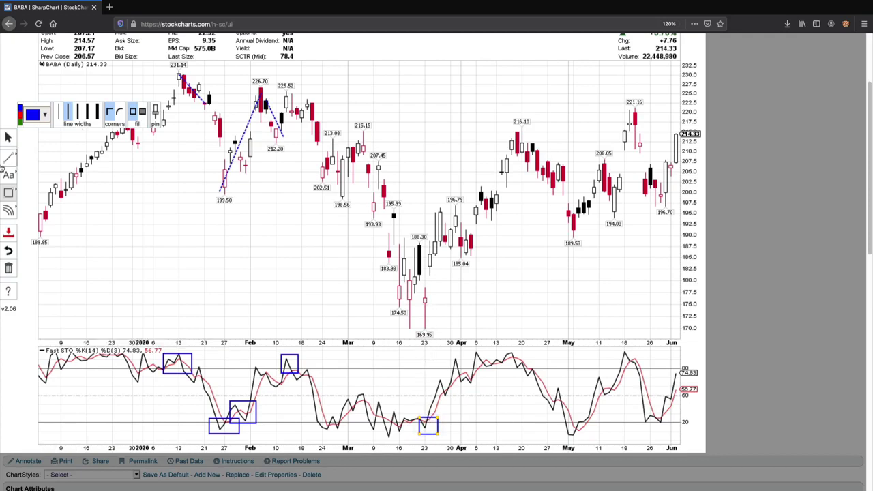
pyautogui.click(8, 157)
pyautogui.click(44, 157)
pyautogui.moveTo(425, 306); pyautogui.dragTo(441, 227)
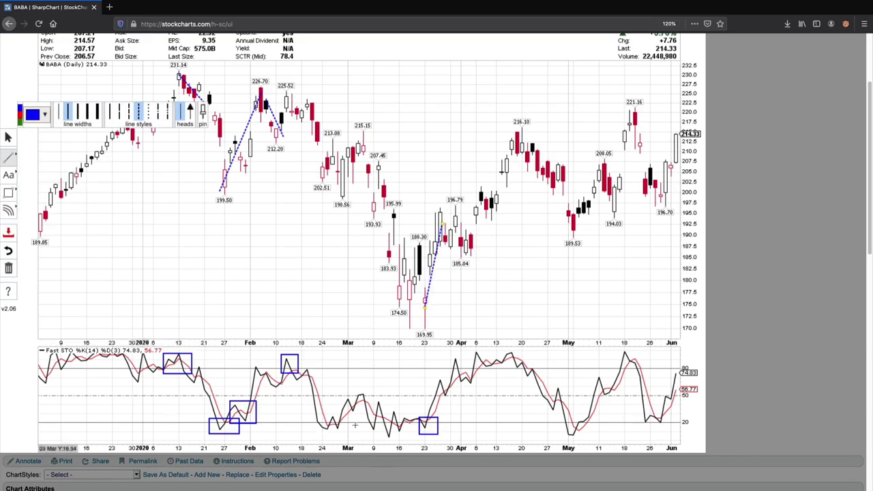
# - Box the early-March stochastic low and draw a trendline from 193.93 up to 207.45
pyautogui.click(9, 195)
pyautogui.click(48, 193)
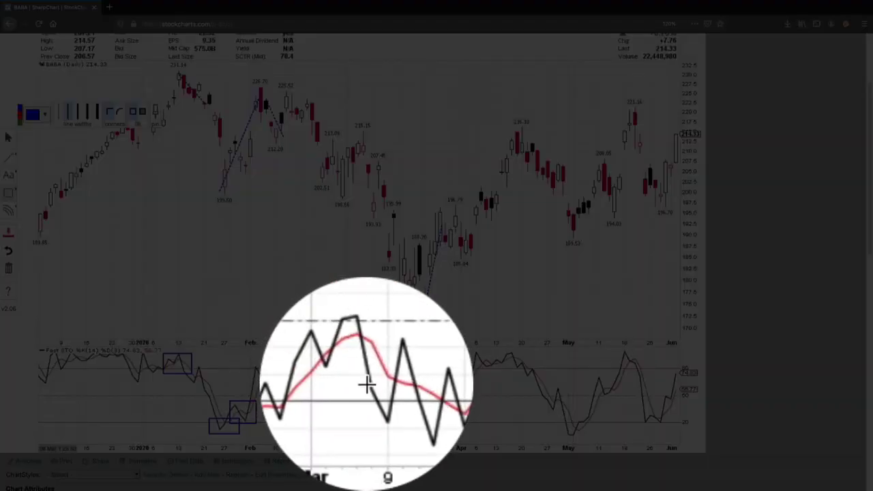
pyautogui.moveTo(364, 420); pyautogui.dragTo(379, 437)
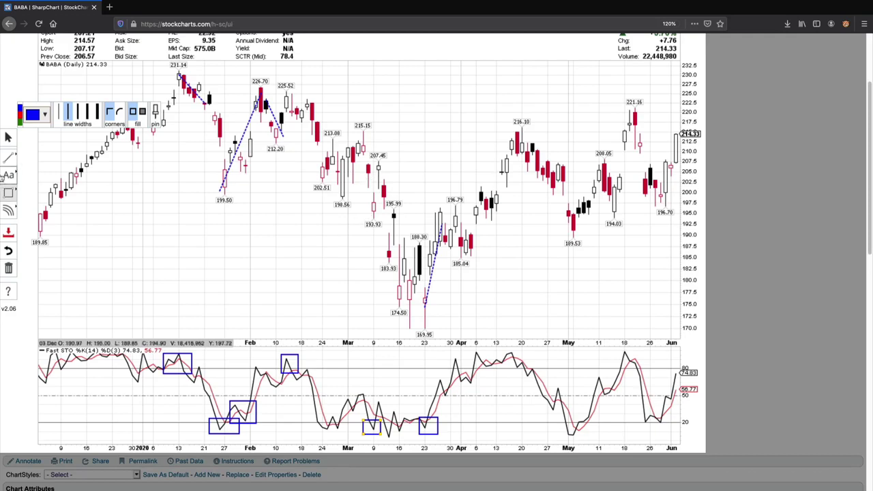
pyautogui.click(8, 191)
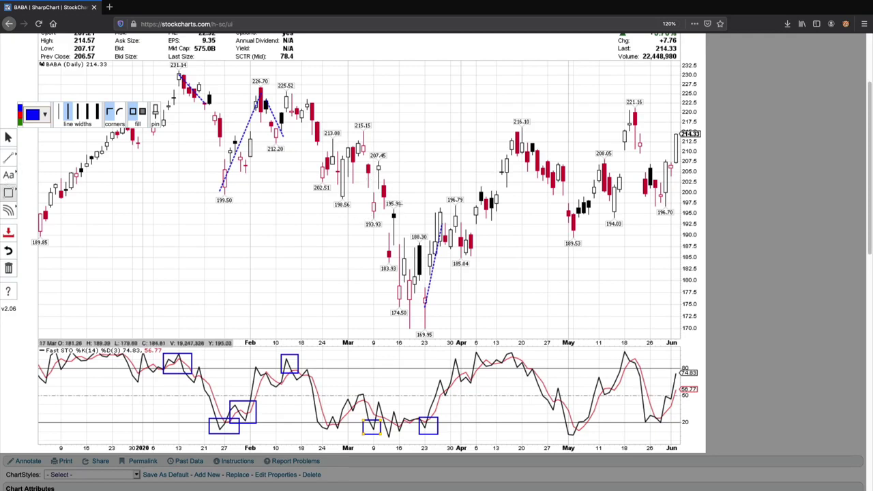
pyautogui.click(9, 157)
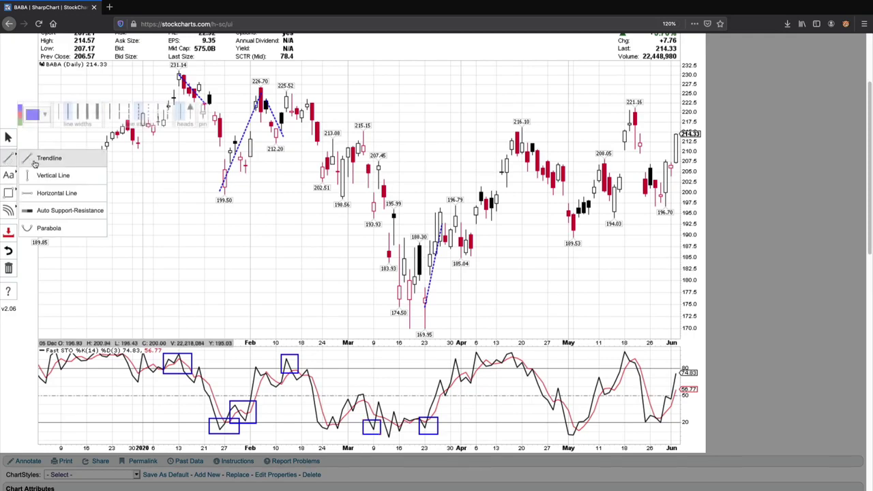
pyautogui.click(41, 161)
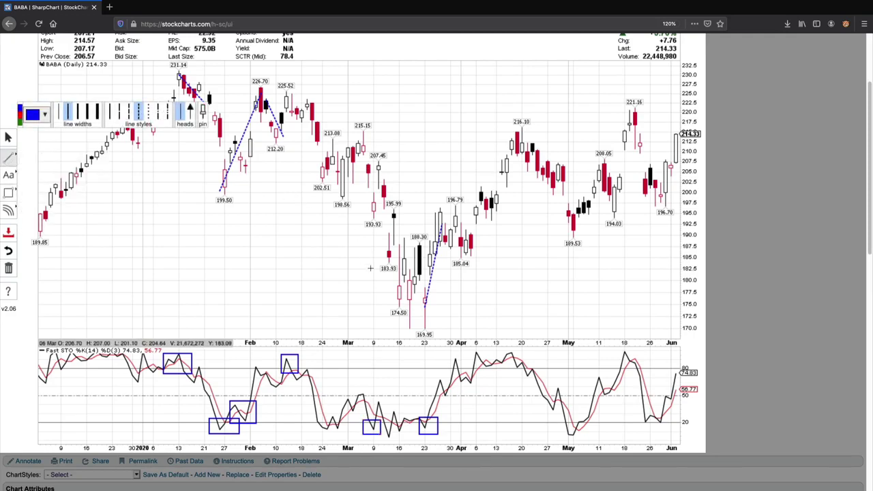
pyautogui.moveTo(377, 170); pyautogui.dragTo(377, 165)
pyautogui.moveTo(376, 166); pyautogui.dragTo(377, 166)
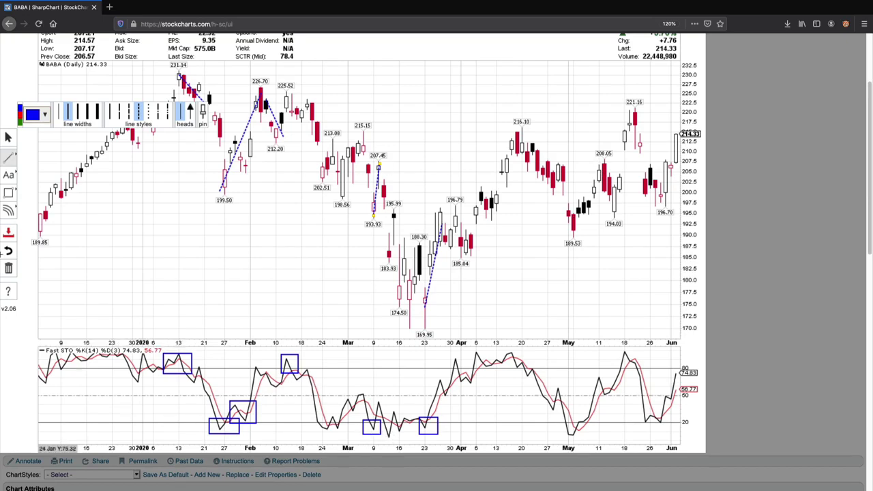
# - Box the mid-March stochastic low and draw a trendline from 195.99 down to 183.93
pyautogui.click(9, 192)
pyautogui.click(49, 197)
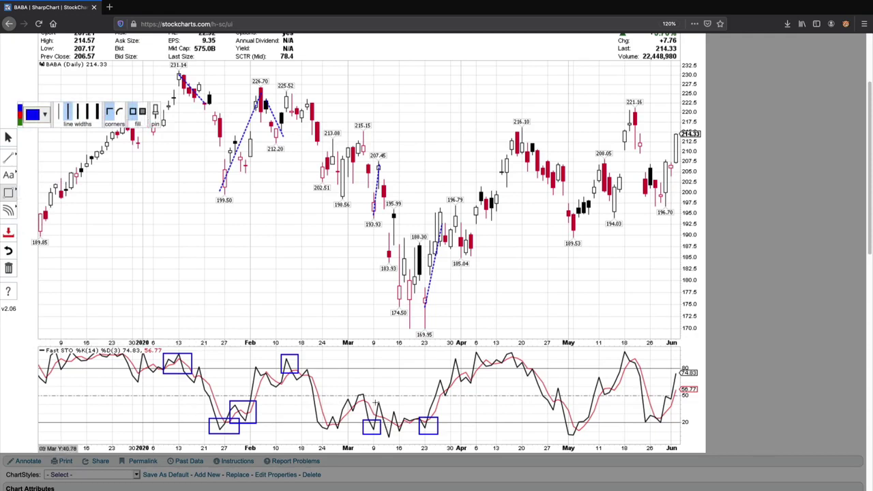
pyautogui.moveTo(374, 421)
pyautogui.mouseDown()
pyautogui.moveTo(390, 439)
pyautogui.moveTo(396, 435)
pyautogui.mouseUp()
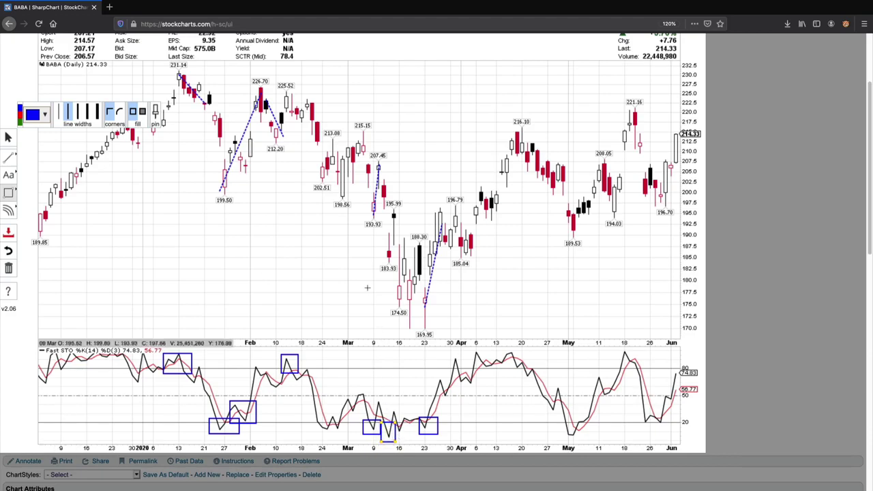
pyautogui.click(10, 156)
pyautogui.click(49, 158)
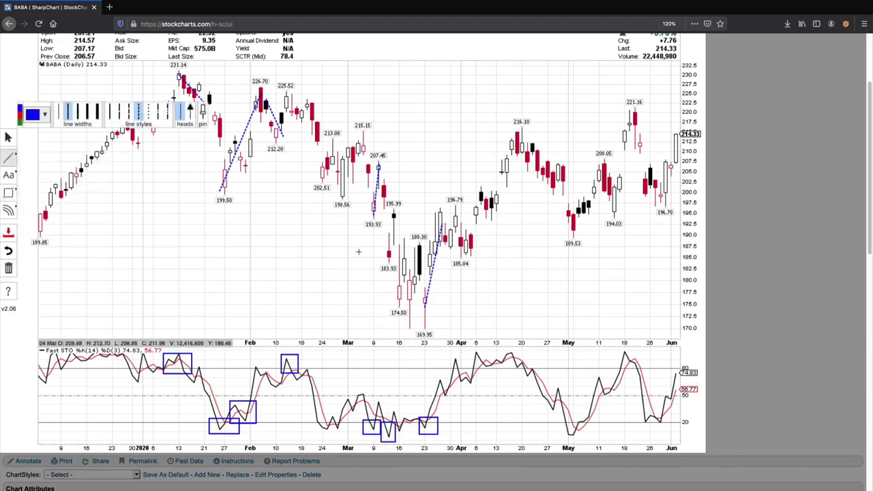
pyautogui.moveTo(388, 251); pyautogui.dragTo(394, 214)
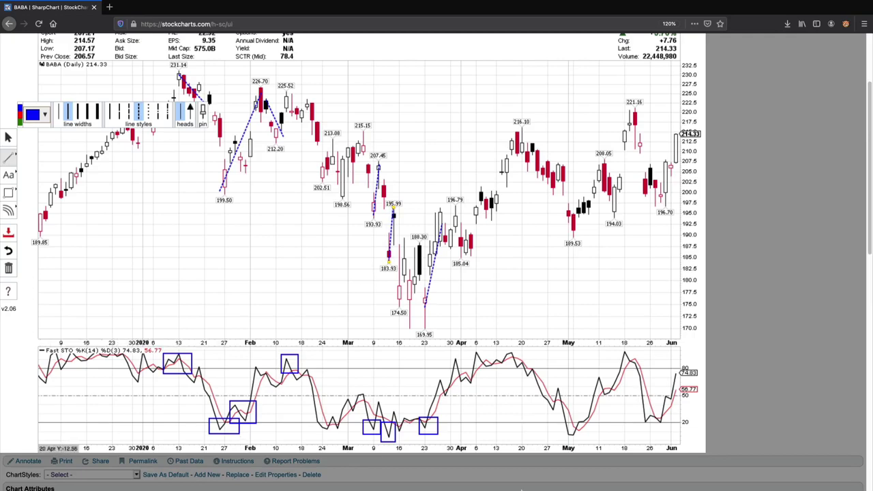
# - Draw a blue box around the early-May oversold stochastic trough, late April to mid-May
pyautogui.click(9, 194)
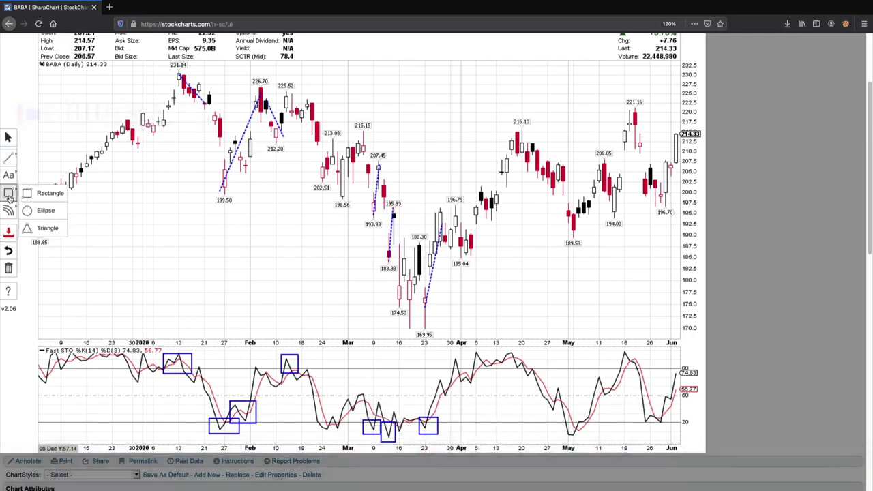
pyautogui.click(29, 197)
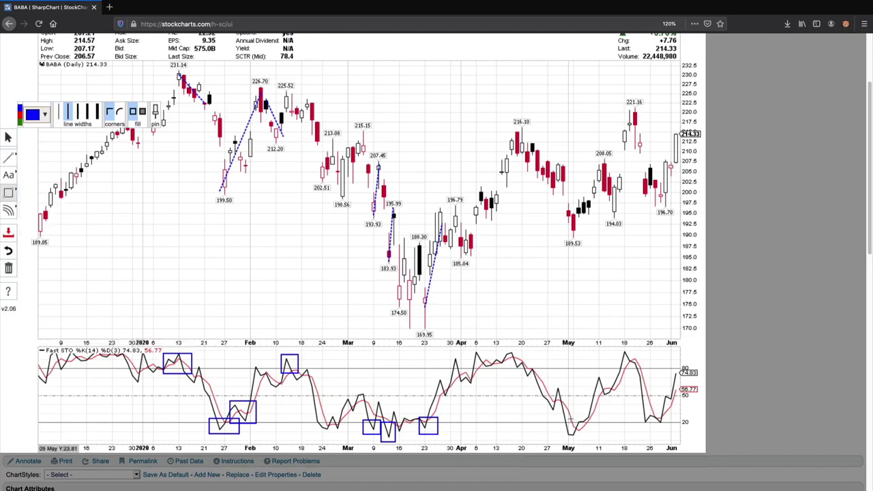
pyautogui.moveTo(572, 422); pyautogui.dragTo(607, 442)
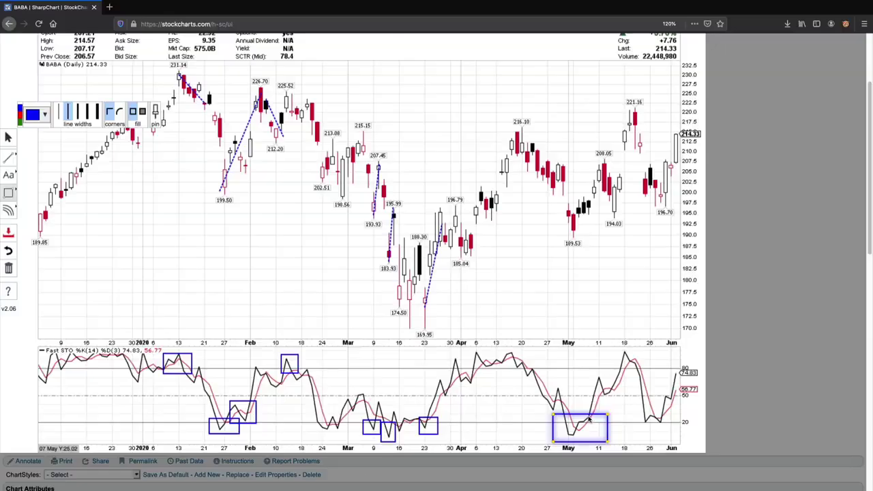
pyautogui.click(8, 157)
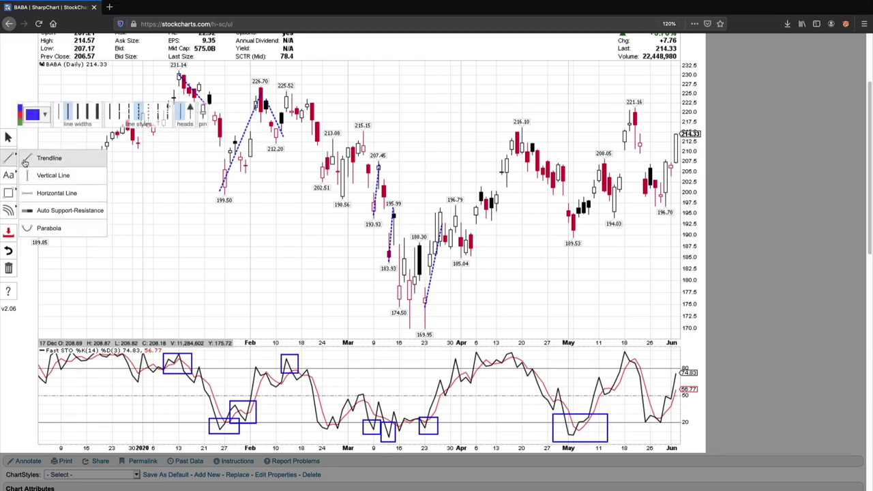
pyautogui.click(41, 157)
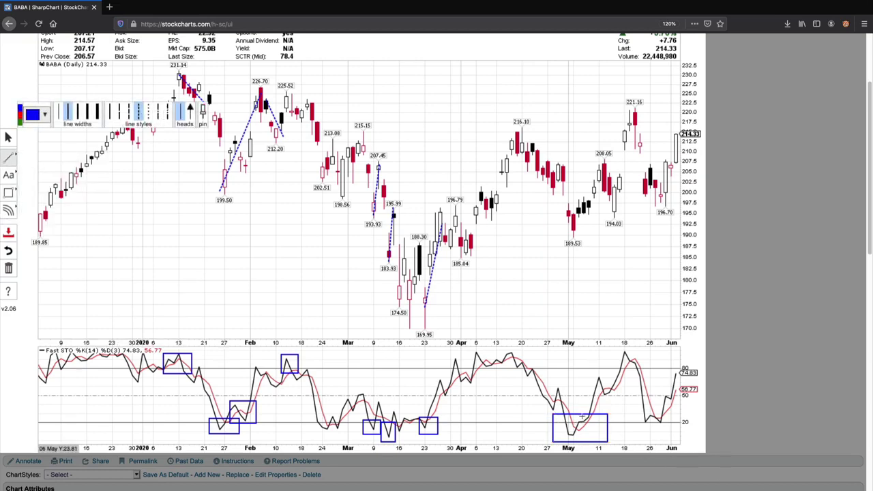